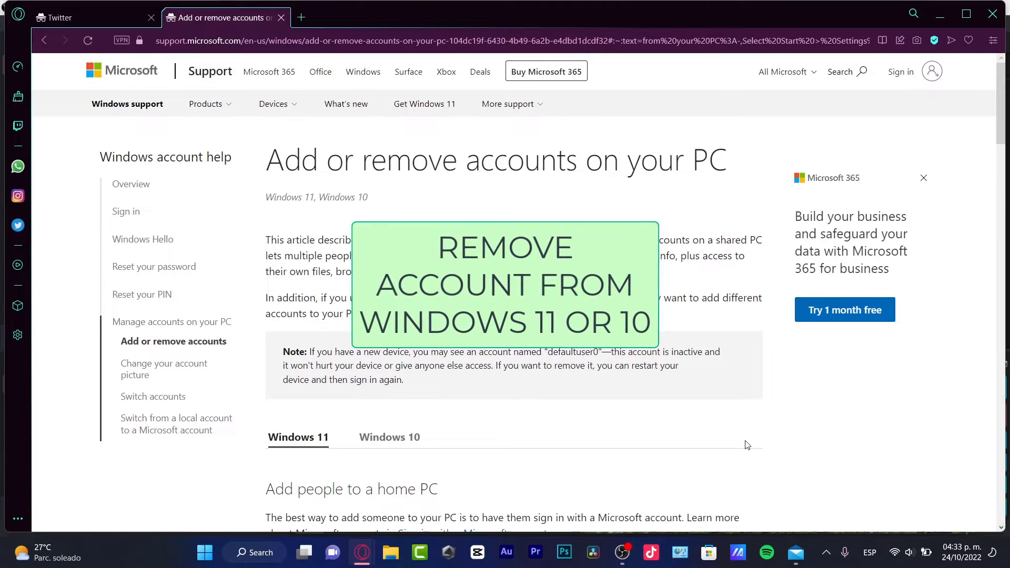
Step: Compare the Windows 10 and Windows 11 tabs, then scroll to the Windows 11 account-removal steps
scroll(741, 444, down, 3)
click(367, 247)
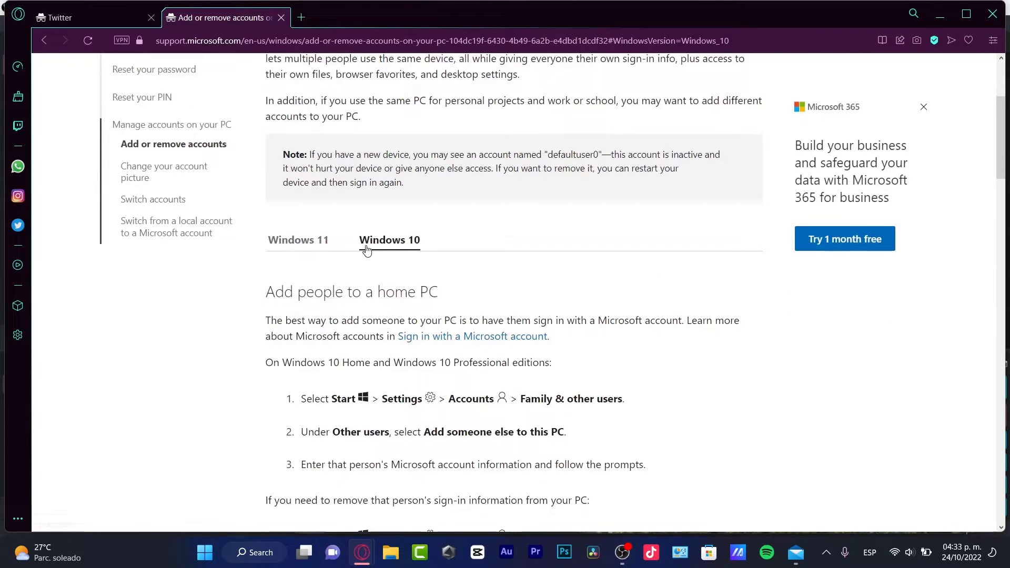
click(320, 244)
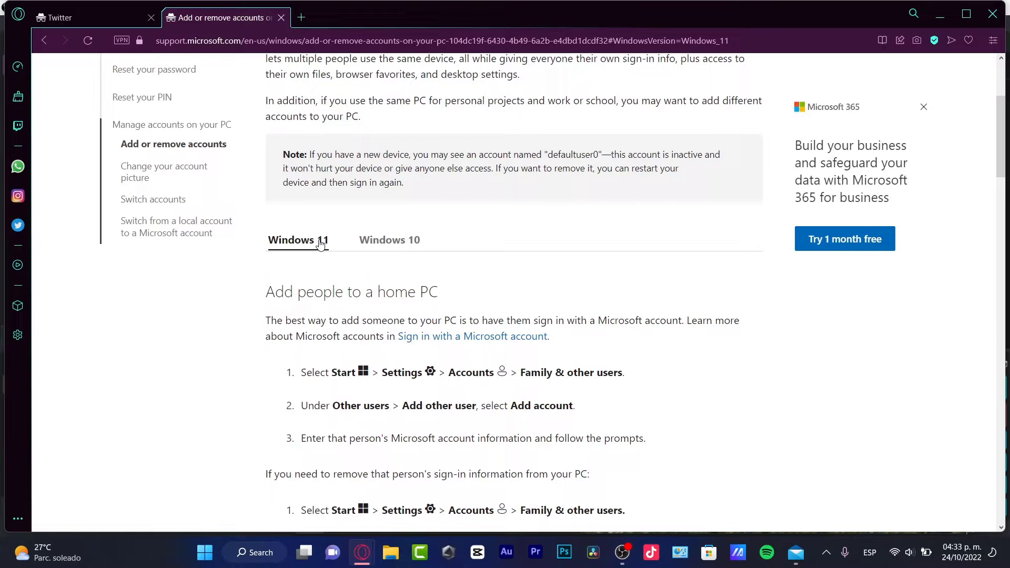
scroll(320, 243, up, 3)
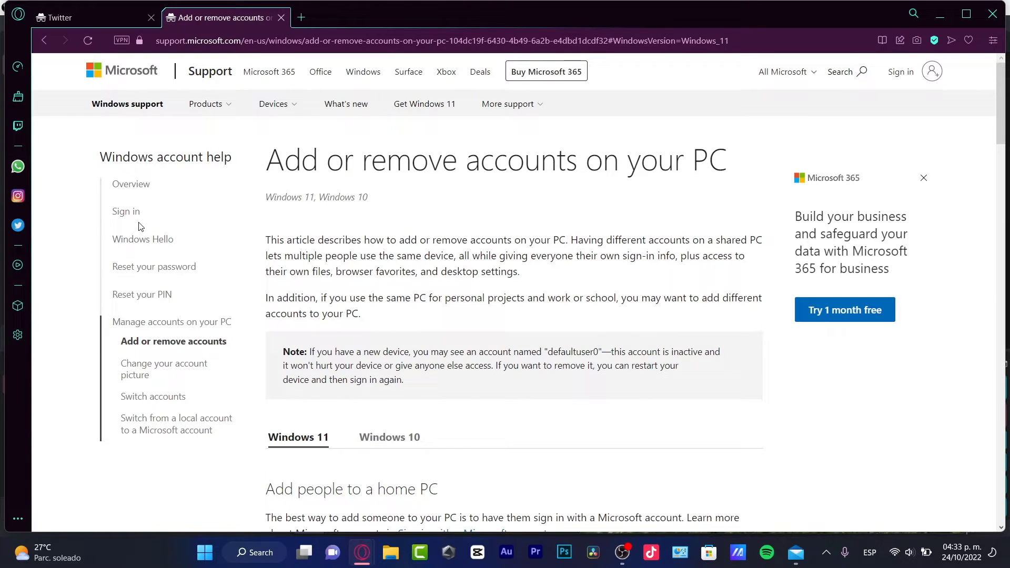
scroll(623, 376, down, 4)
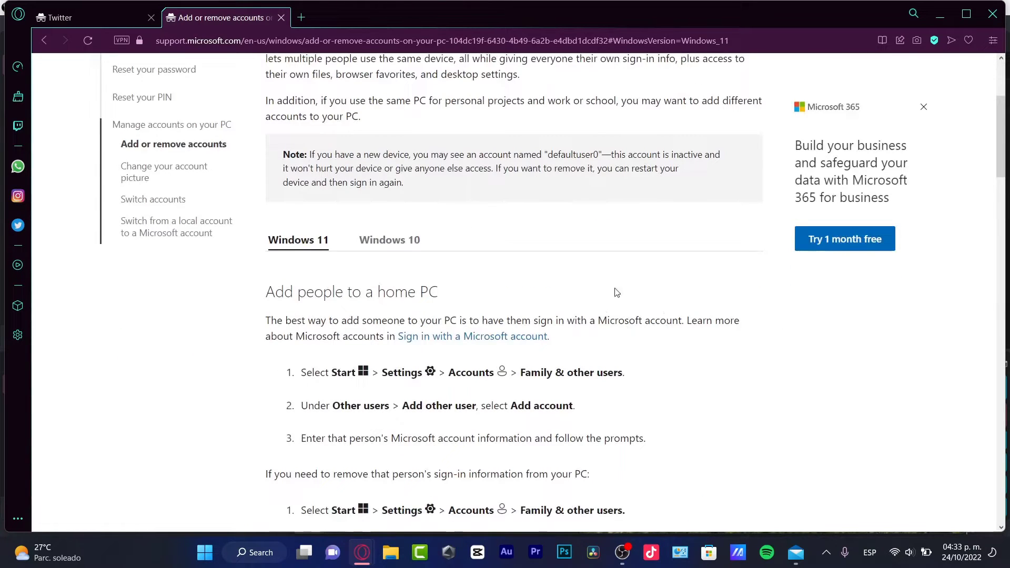
scroll(790, 311, down, 4)
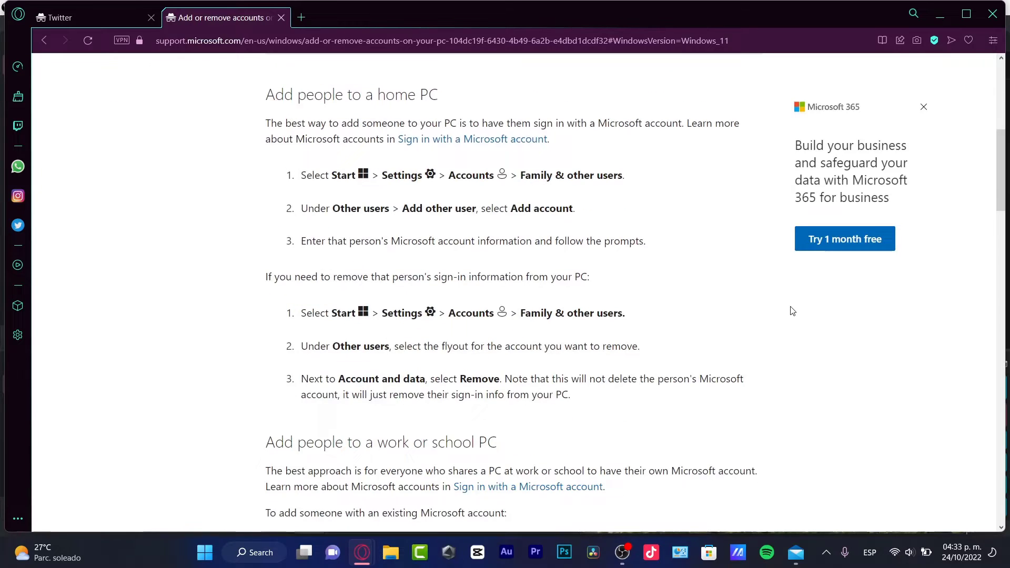
Step: Open Windows Settings from the Start menu and go to Accounts
click(205, 553)
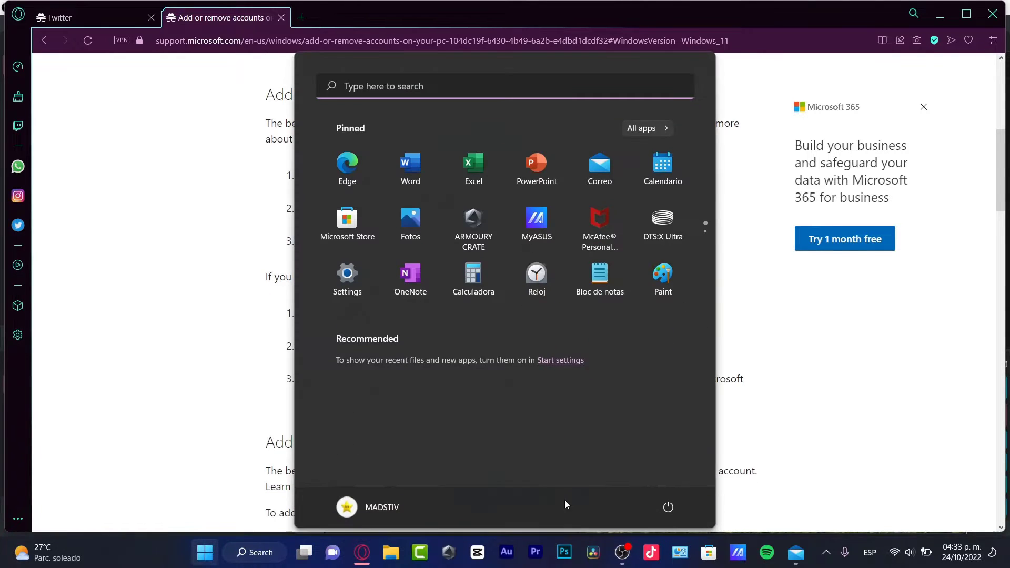
click(347, 273)
drag(440, 27, 487, 83)
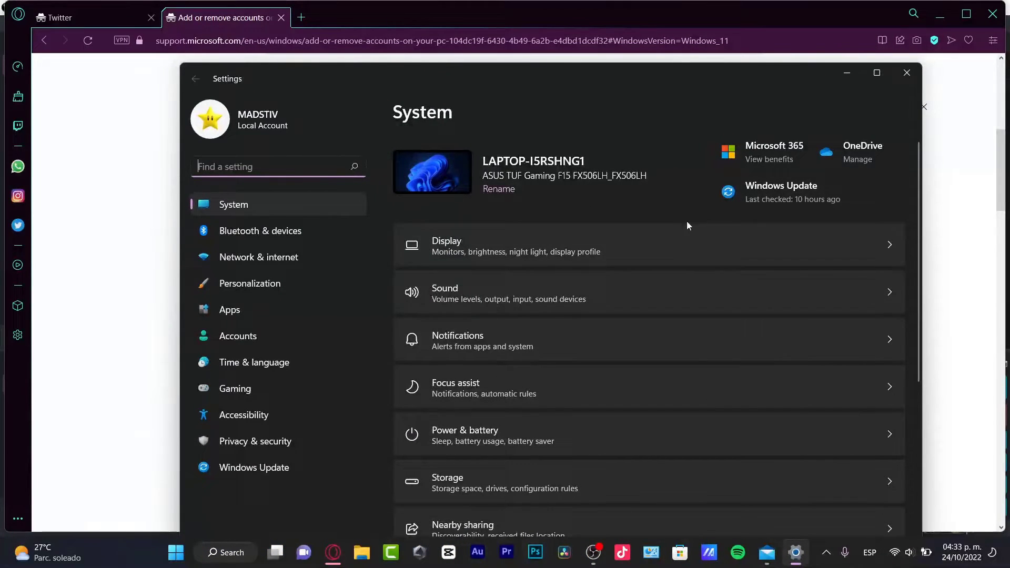
click(266, 336)
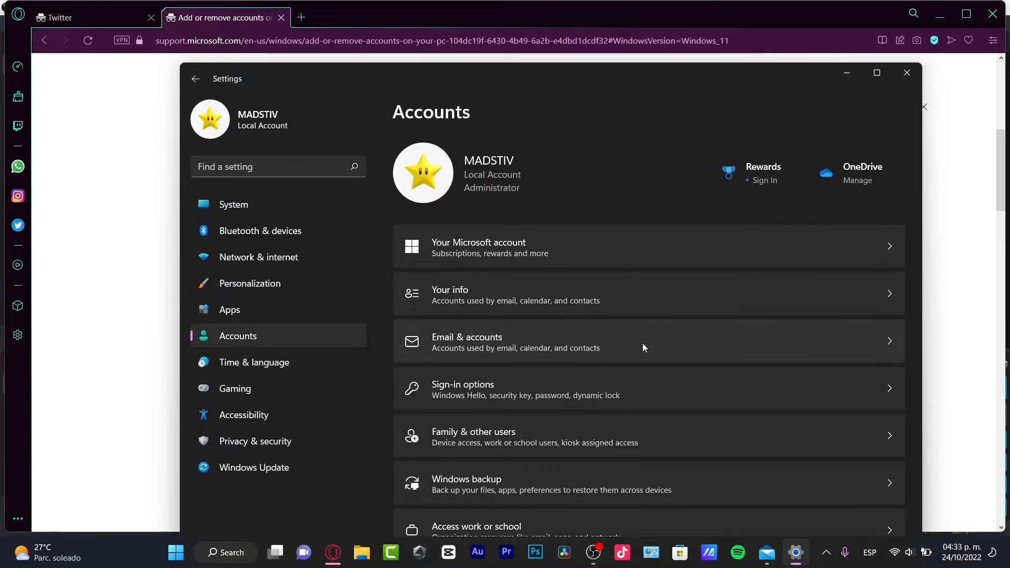
Step: Open Family & other users and start signing in with a Microsoft account
click(500, 439)
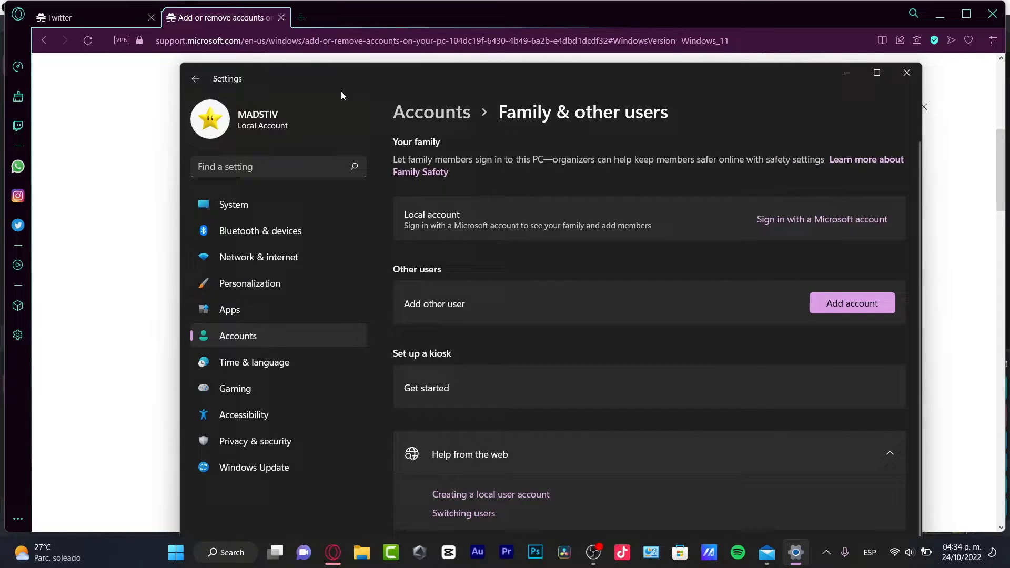
drag(340, 95, 342, 44)
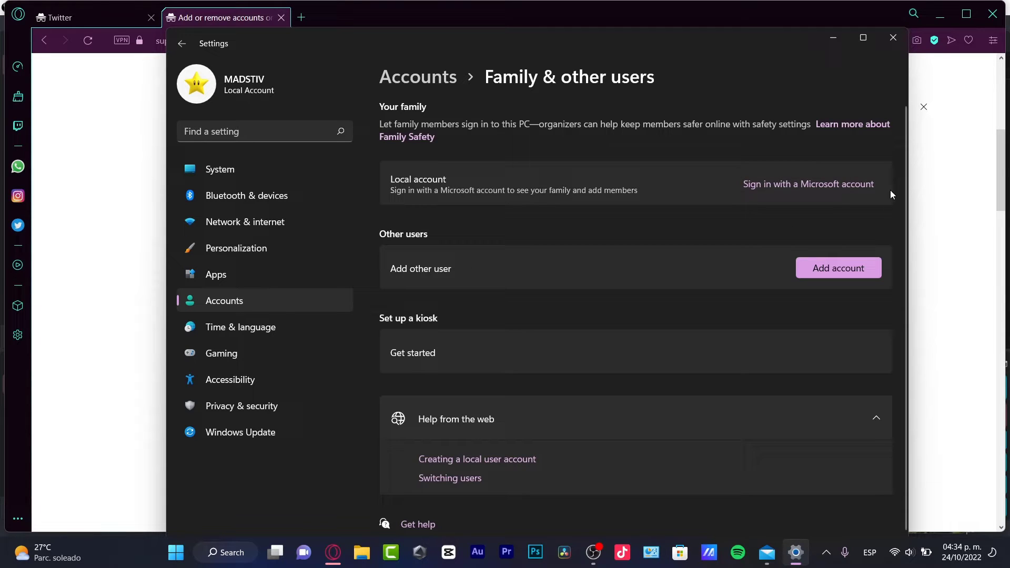
scroll(801, 276, down, 1)
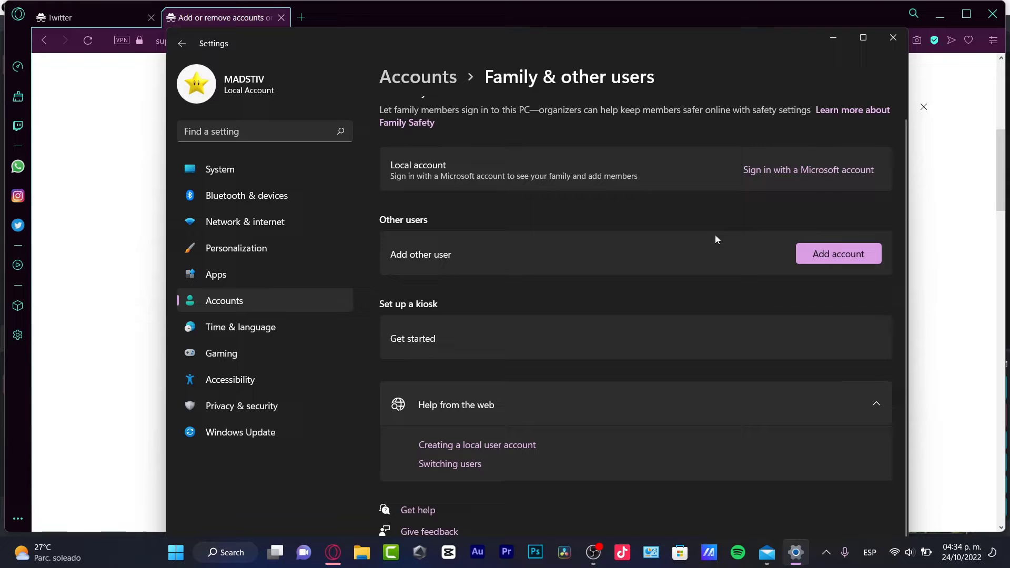
click(839, 181)
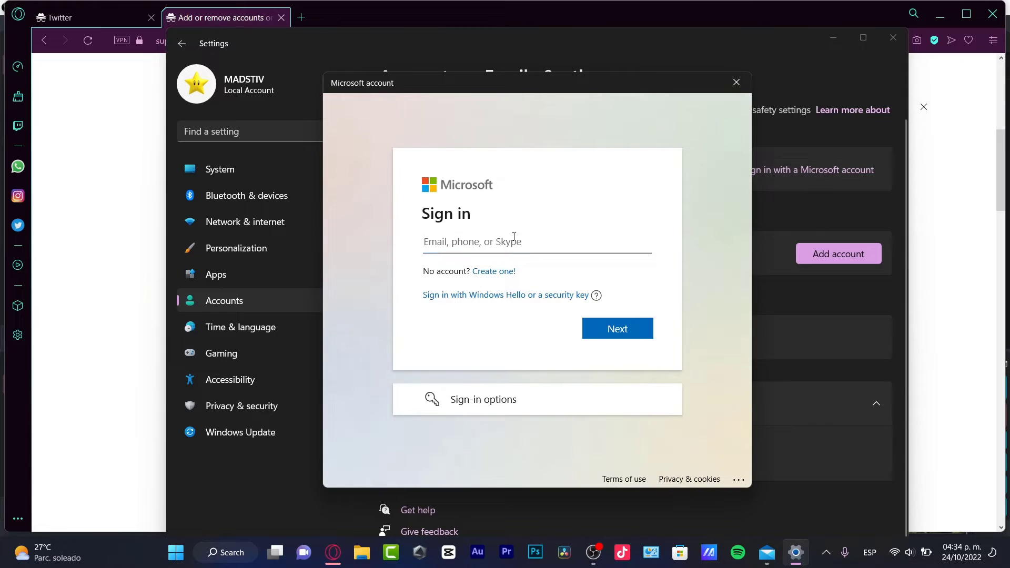
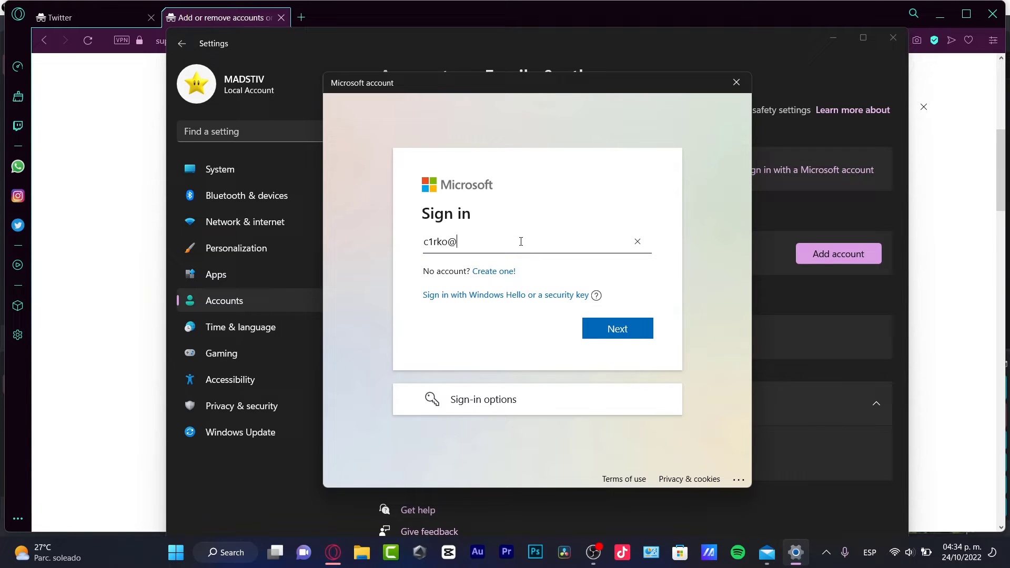
Step: Enter and submit the account e-mail, then close the Microsoft account sign-in dialog
key(Return)
click(740, 83)
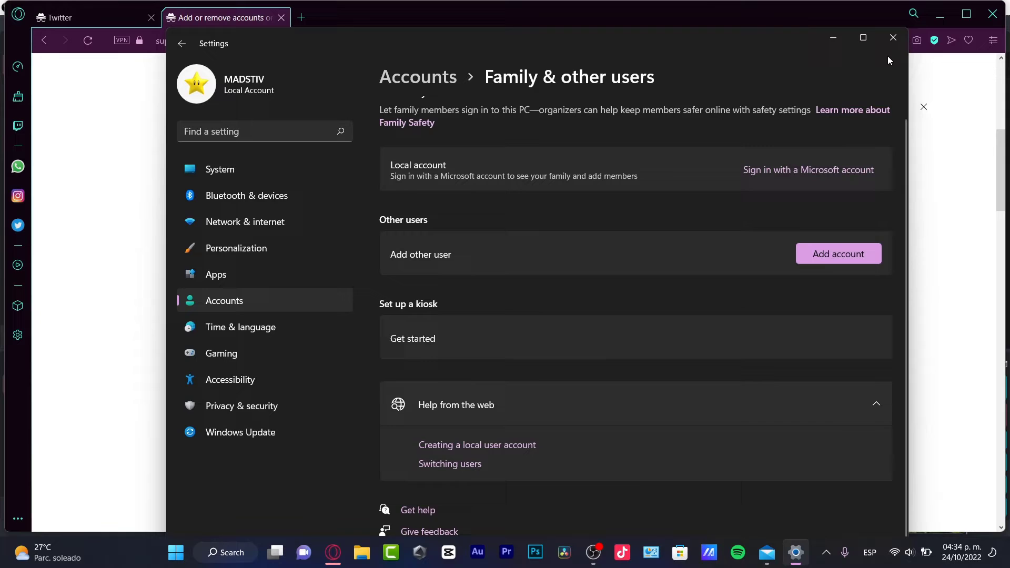
Step: Close Settings and show the article's Windows 10 instructions
click(893, 37)
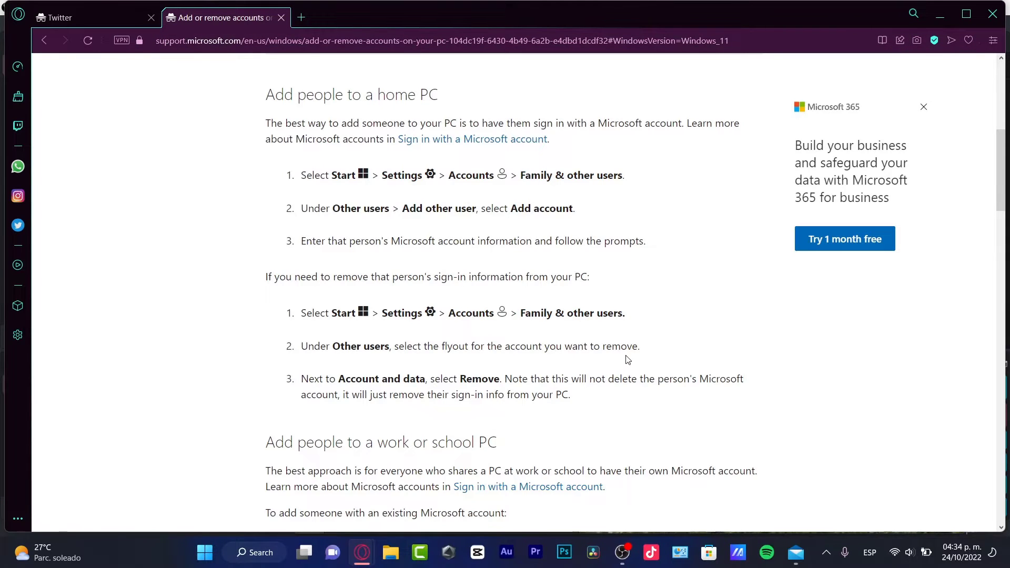
scroll(628, 360, up, 3)
click(393, 243)
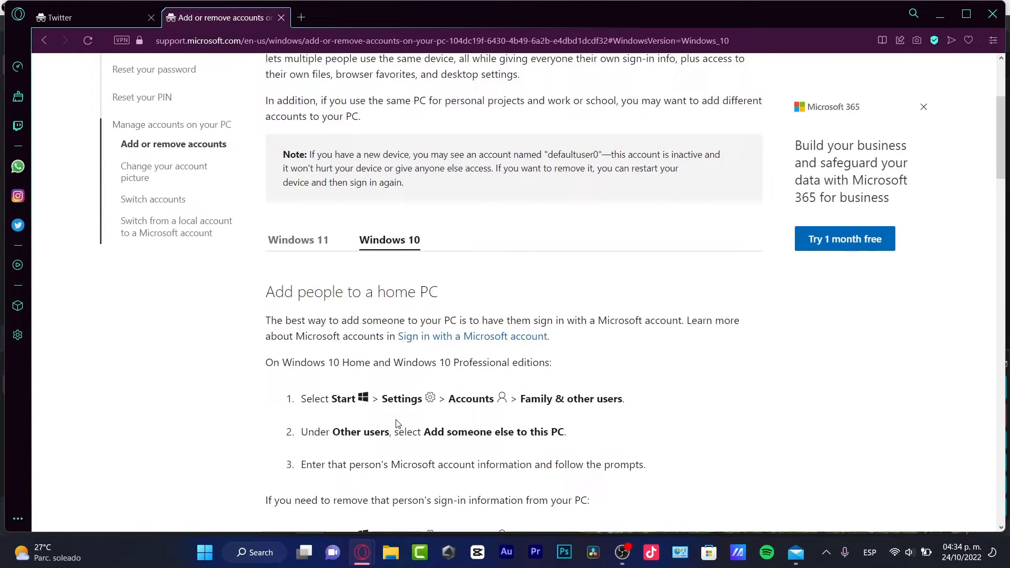
Step: Highlight the settings path text in steps 1 and 2, ending on the word Accounts
drag(343, 399, 632, 399)
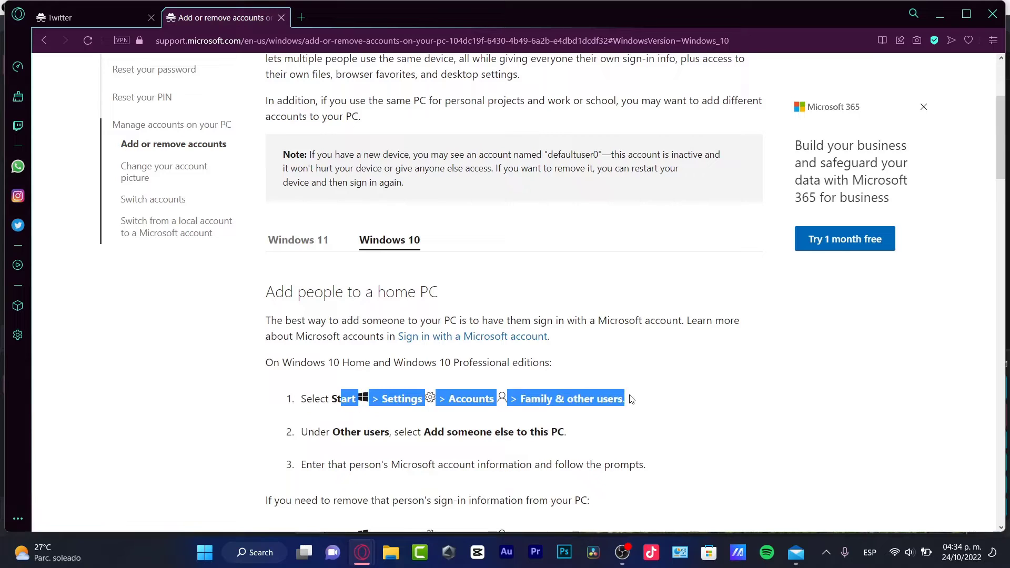
drag(569, 432, 474, 399)
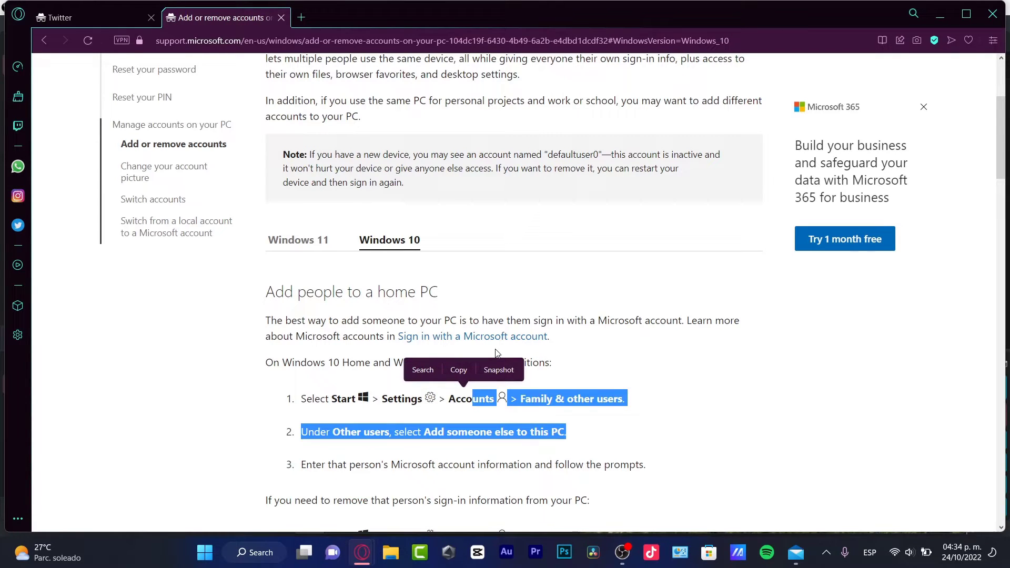
click(503, 290)
double_click(484, 400)
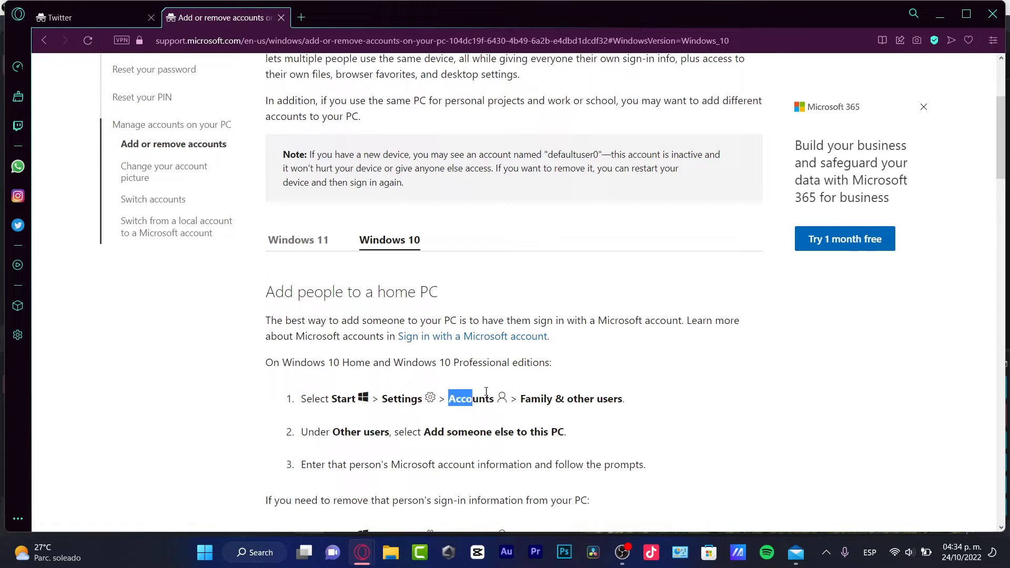
drag(484, 400, 514, 393)
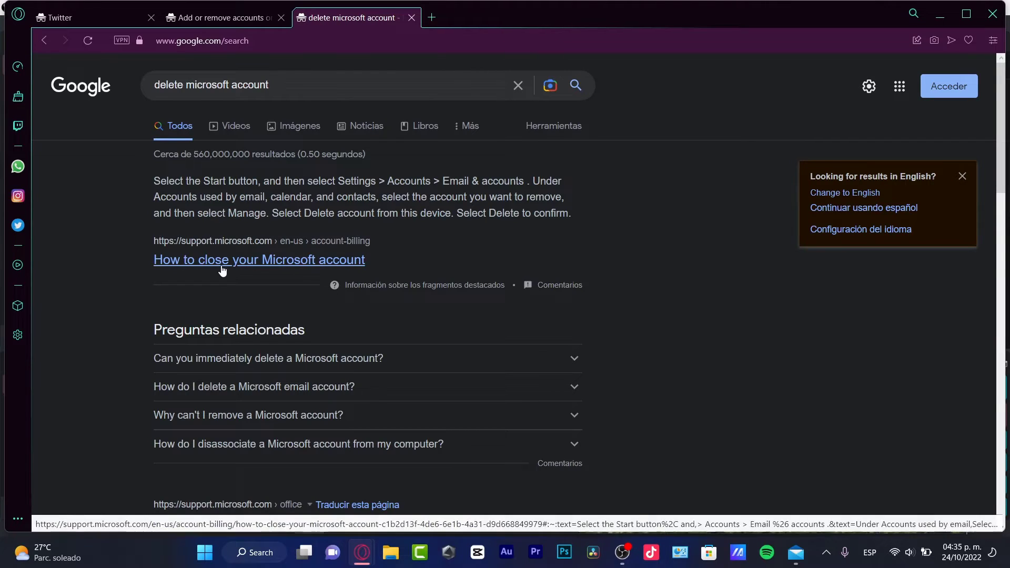
Step: Open the 'How to close your Microsoft account' article and highlight part of its title
click(221, 263)
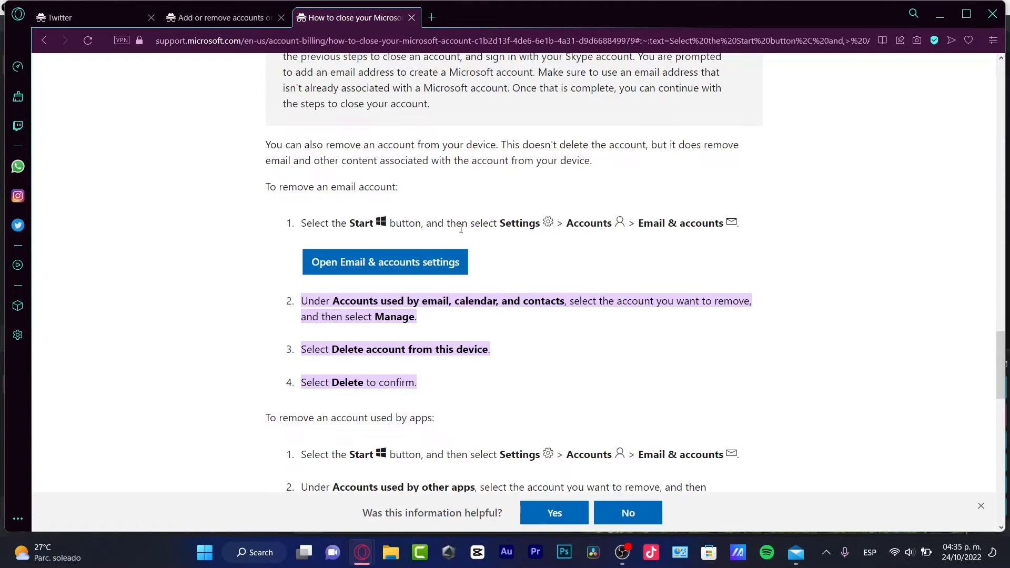
scroll(488, 187, up, 15)
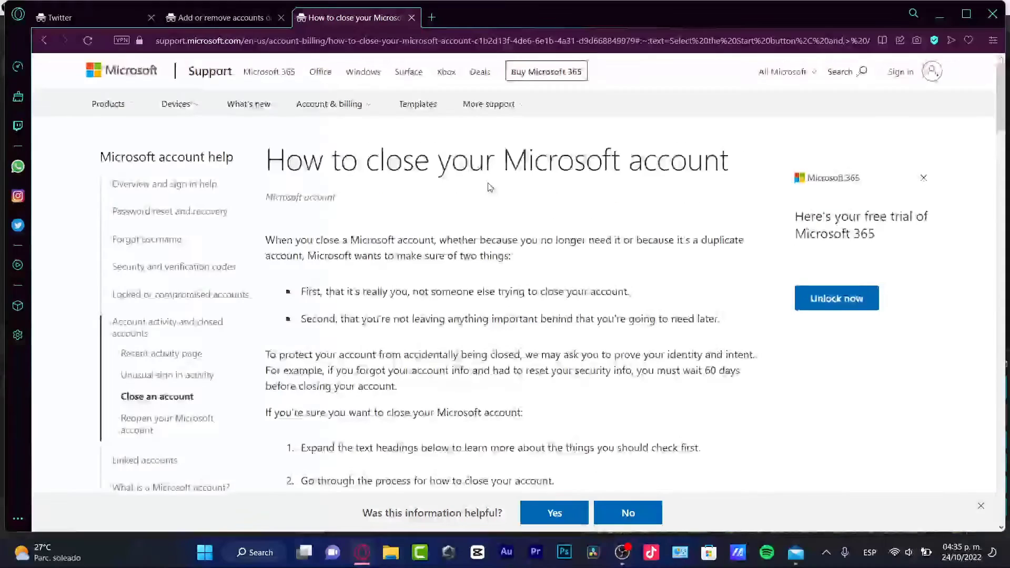
drag(414, 173, 739, 184)
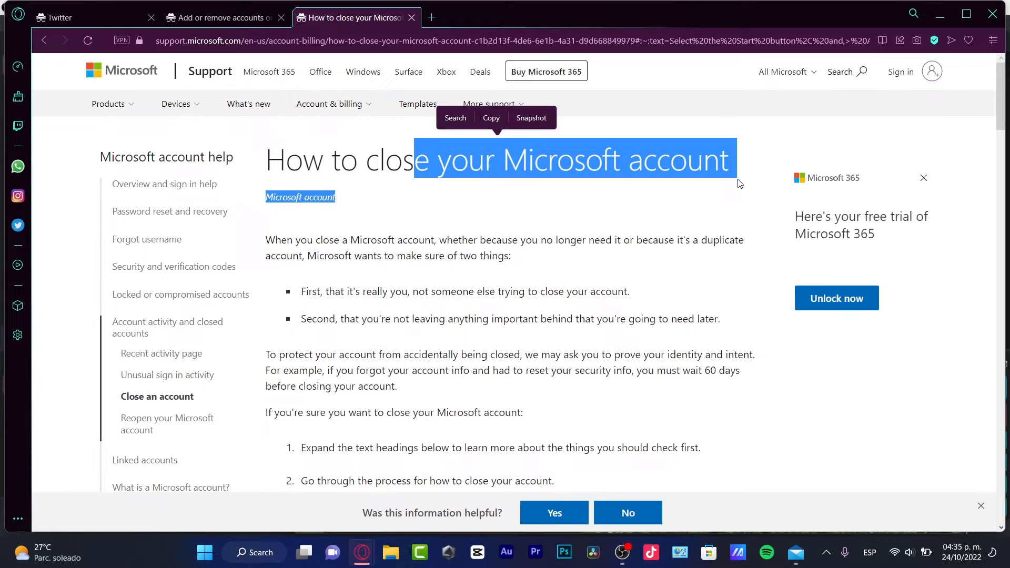
click(579, 246)
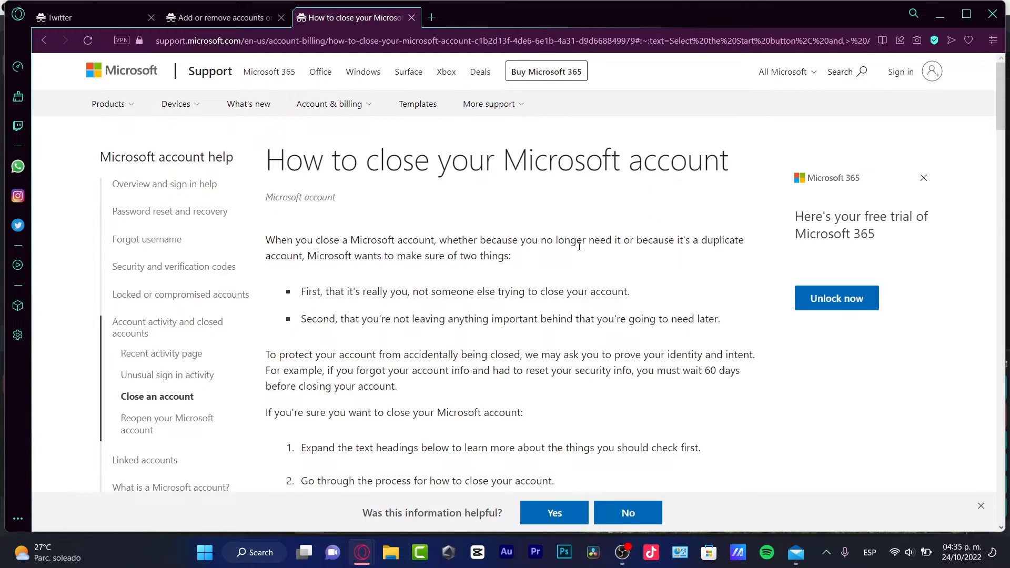
Step: Read down to the closing section, highlighting the Outlook.com, Xbox Live and 'Close your account' lines
scroll(580, 246, down, 3)
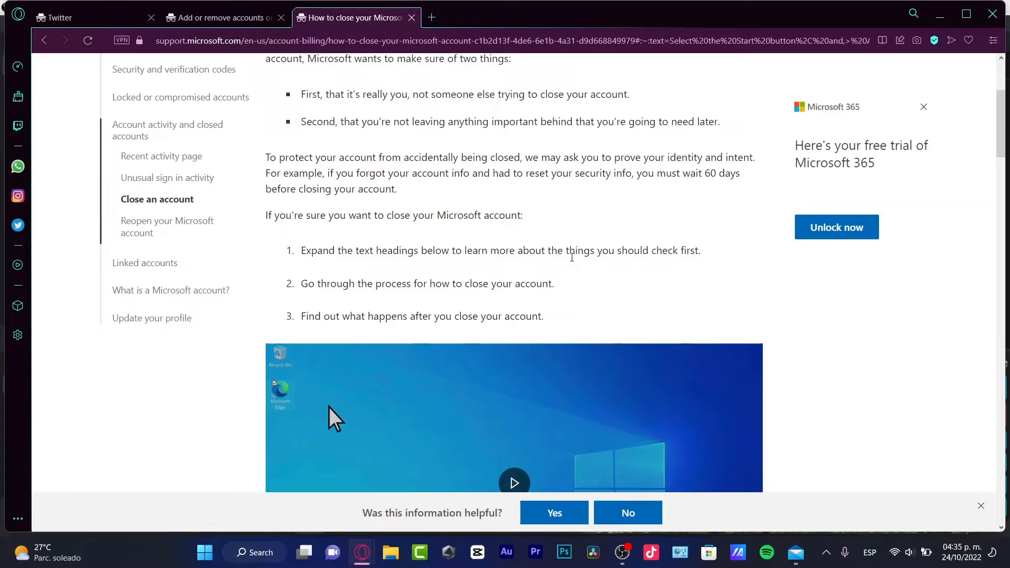
scroll(574, 256, down, 3)
scroll(574, 256, down, 3)
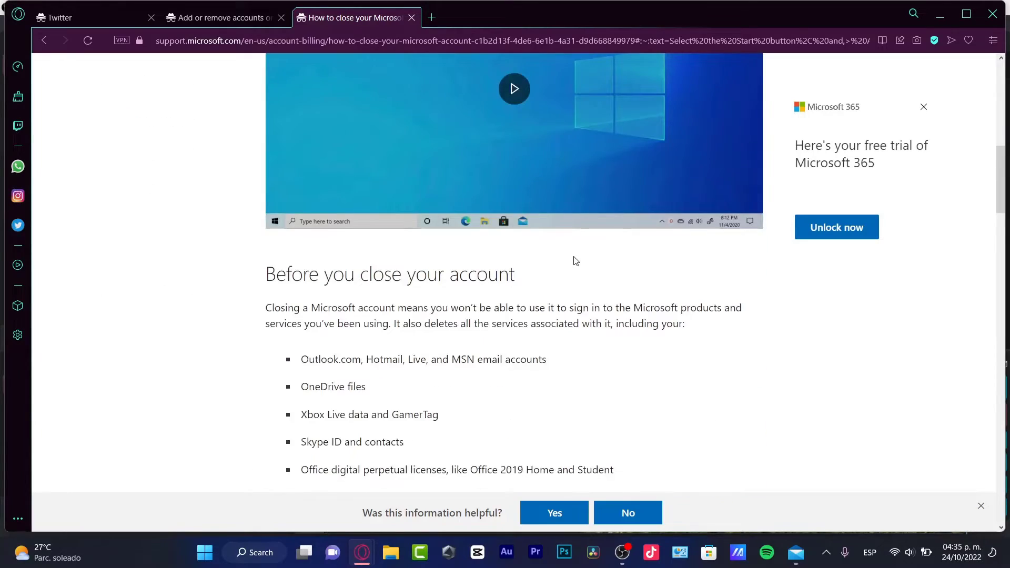
scroll(575, 261, down, 3)
scroll(575, 261, down, 4)
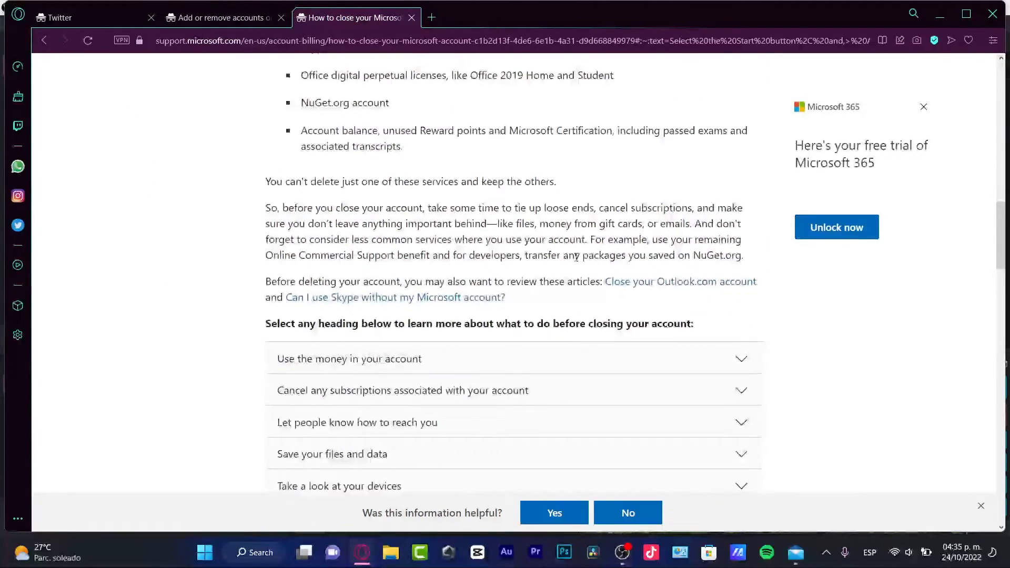
scroll(577, 261, up, 4)
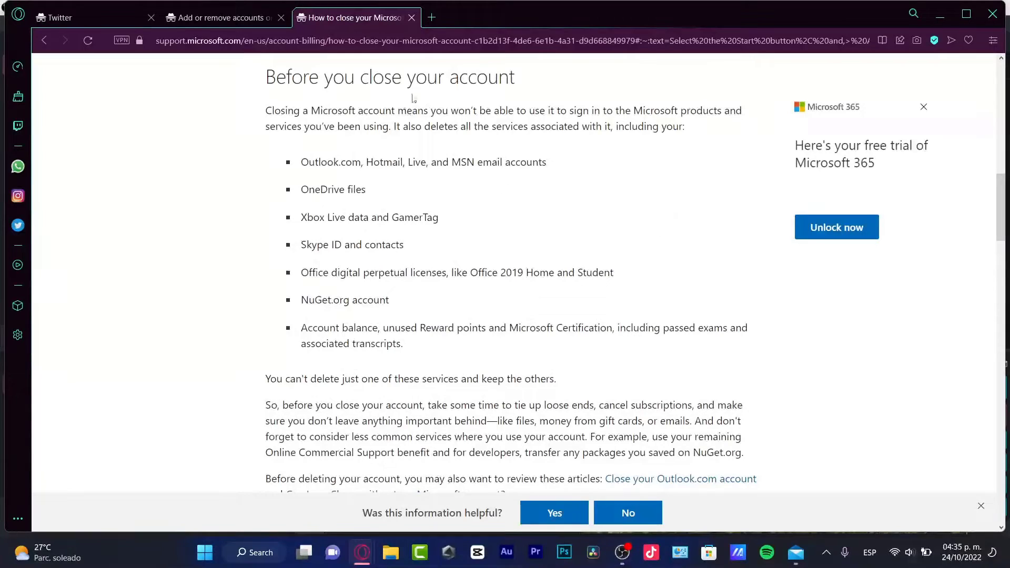
drag(510, 79, 427, 79)
click(317, 154)
triple_click(317, 154)
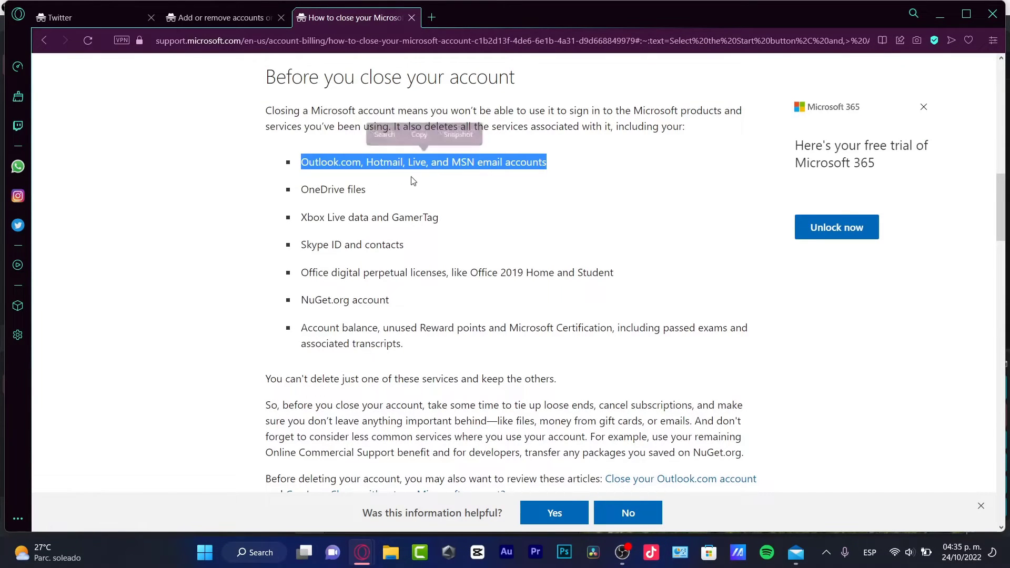
drag(302, 216, 300, 300)
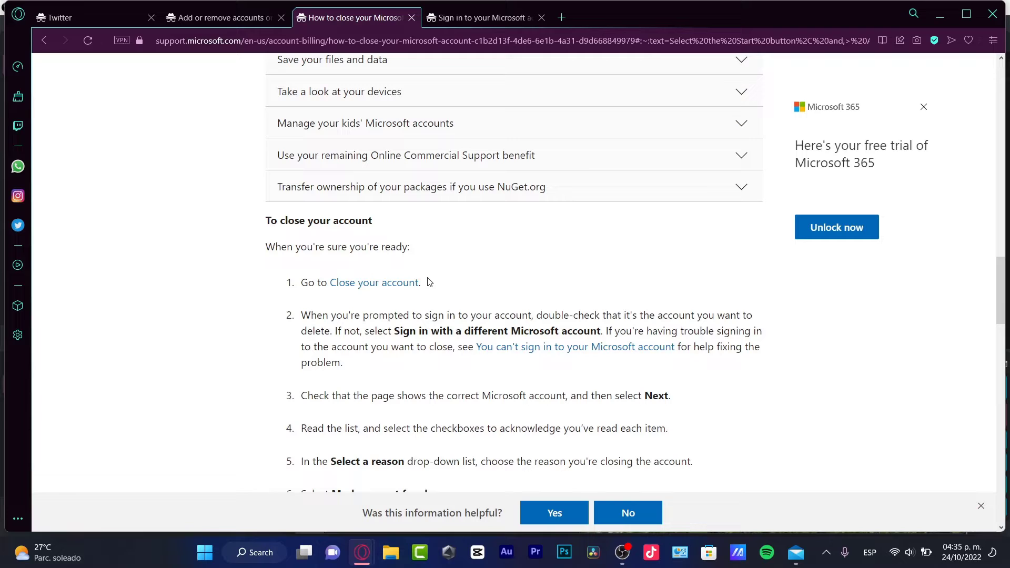
drag(427, 283, 330, 282)
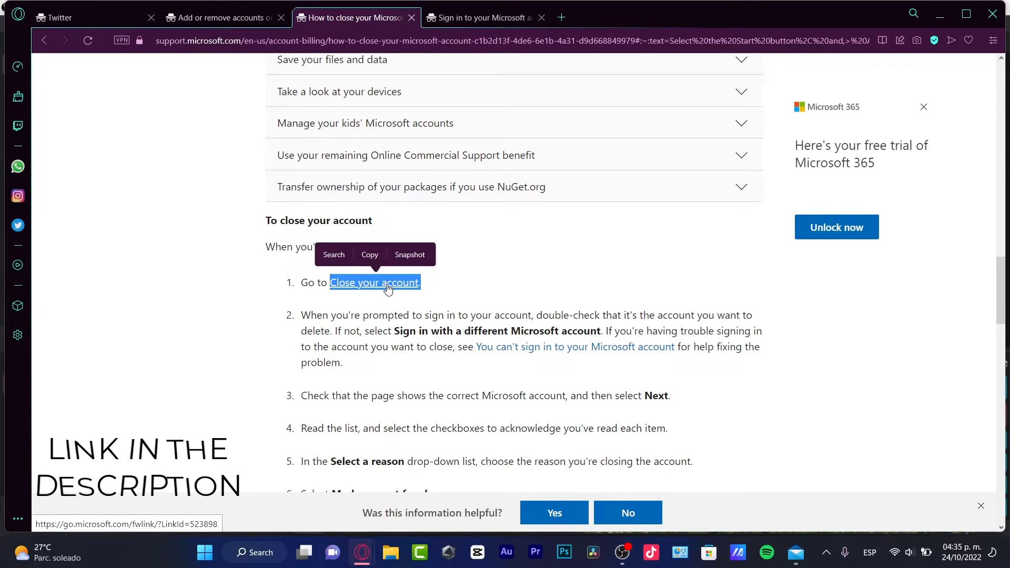
Step: Sign in with the account e-mail and verify by text using the phone number's last digits
click(508, 8)
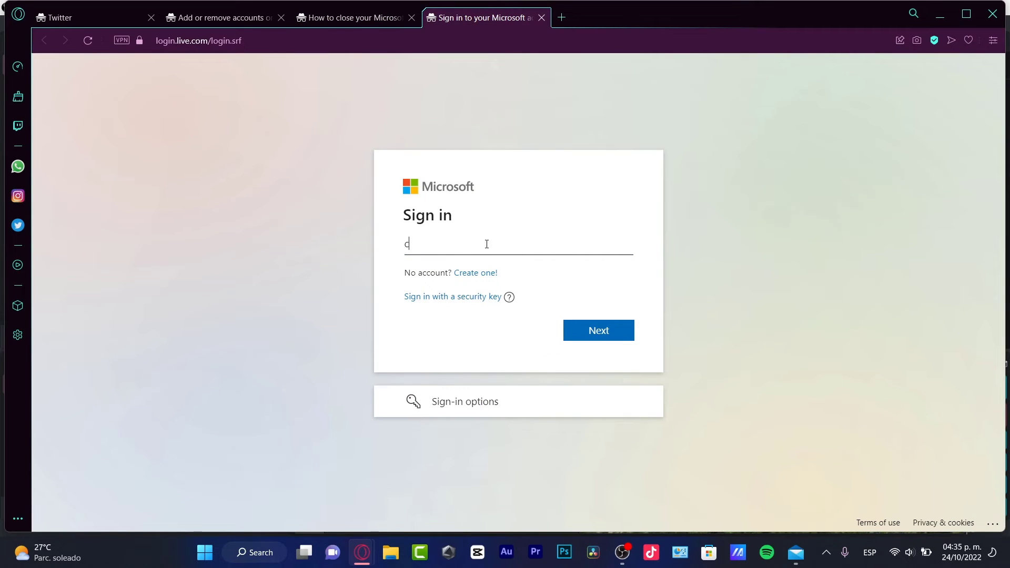
key(Return)
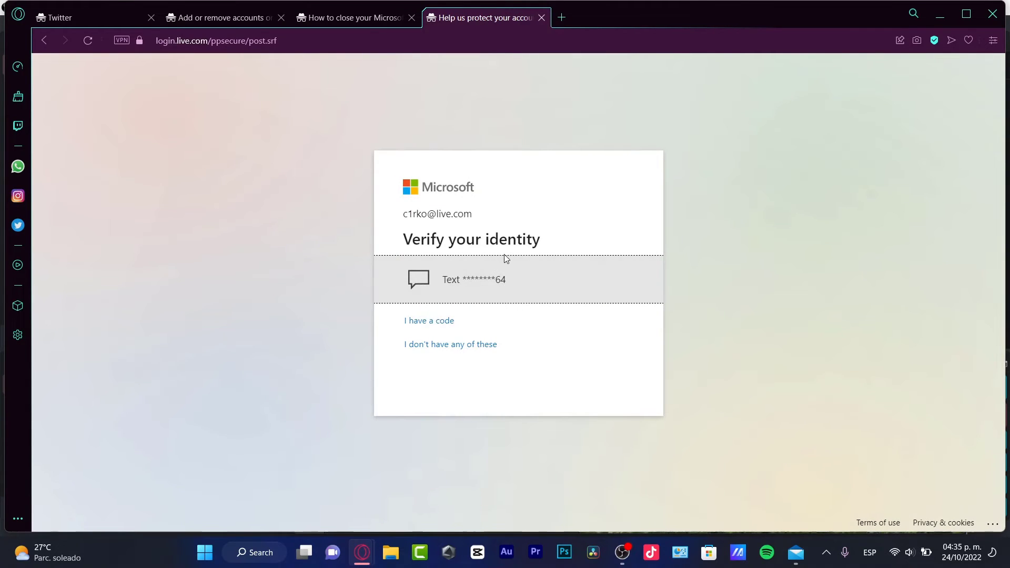
click(490, 285)
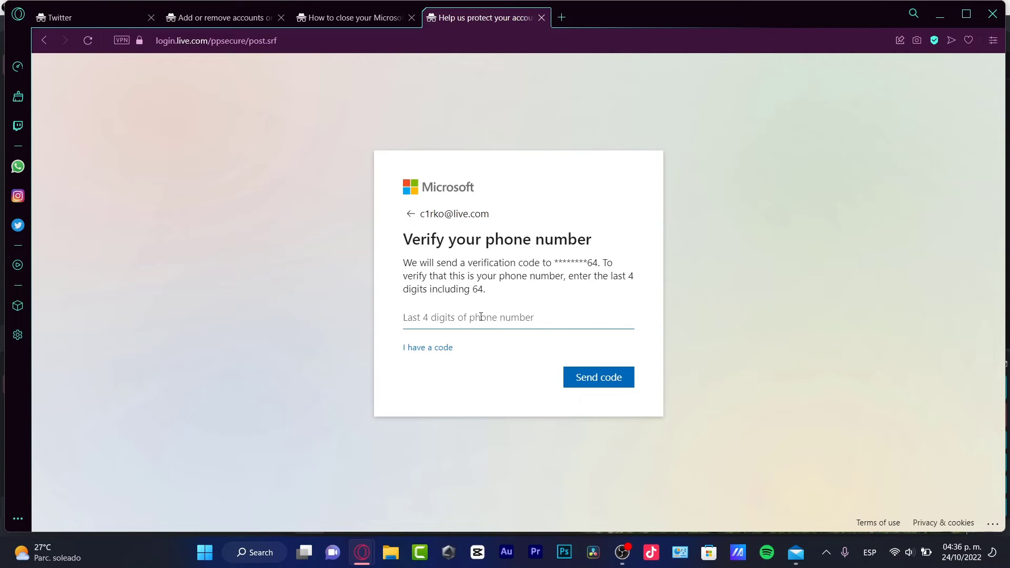
text(68)
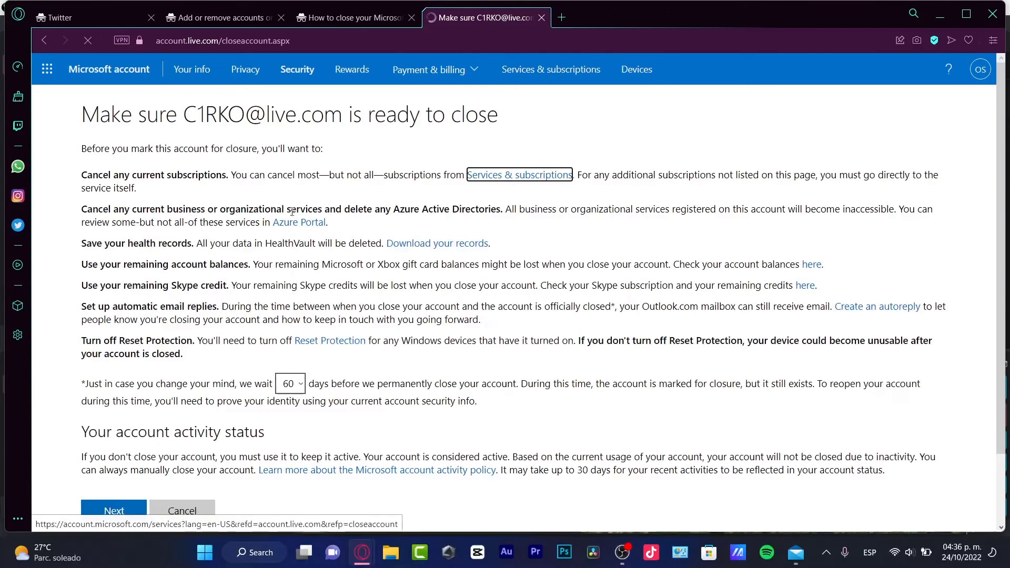
Step: Highlight the subscriptions and health-records notes, then scroll to the waiting-period sentence
drag(176, 174, 348, 173)
drag(139, 243, 215, 243)
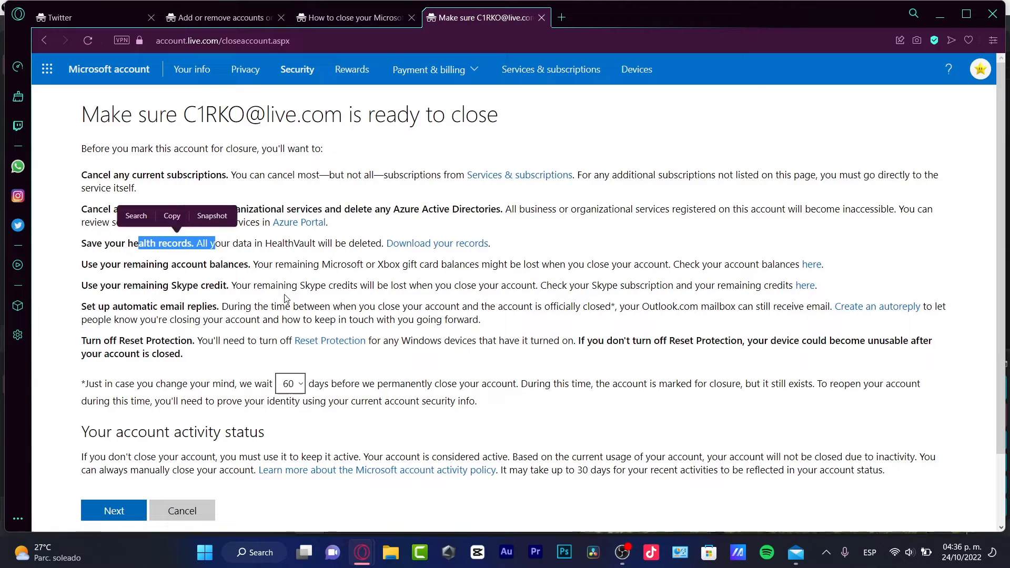
click(208, 277)
scroll(310, 306, down, 2)
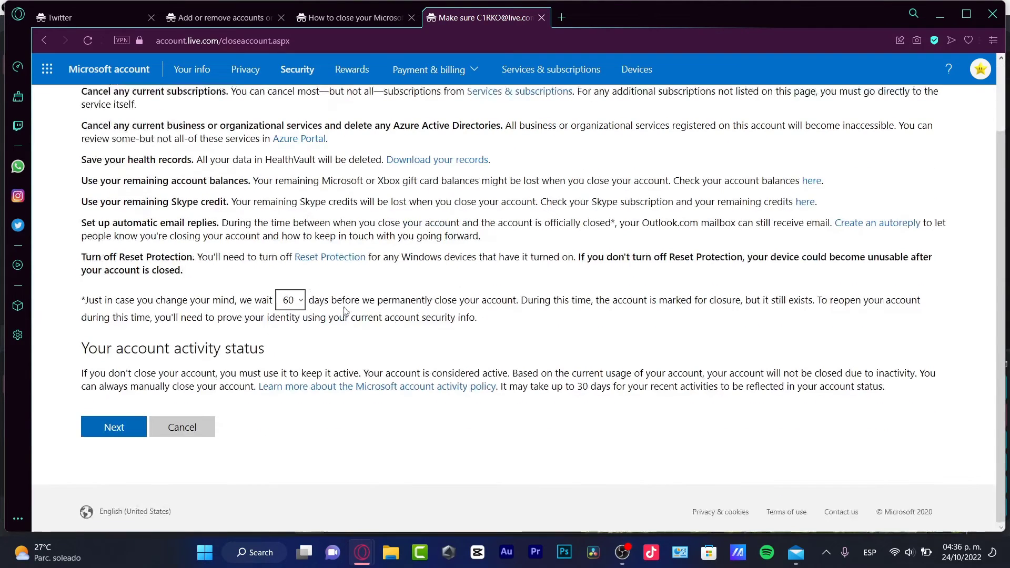
drag(129, 300, 248, 300)
Step: Change the closure waiting period from 60 to 30 days
click(291, 300)
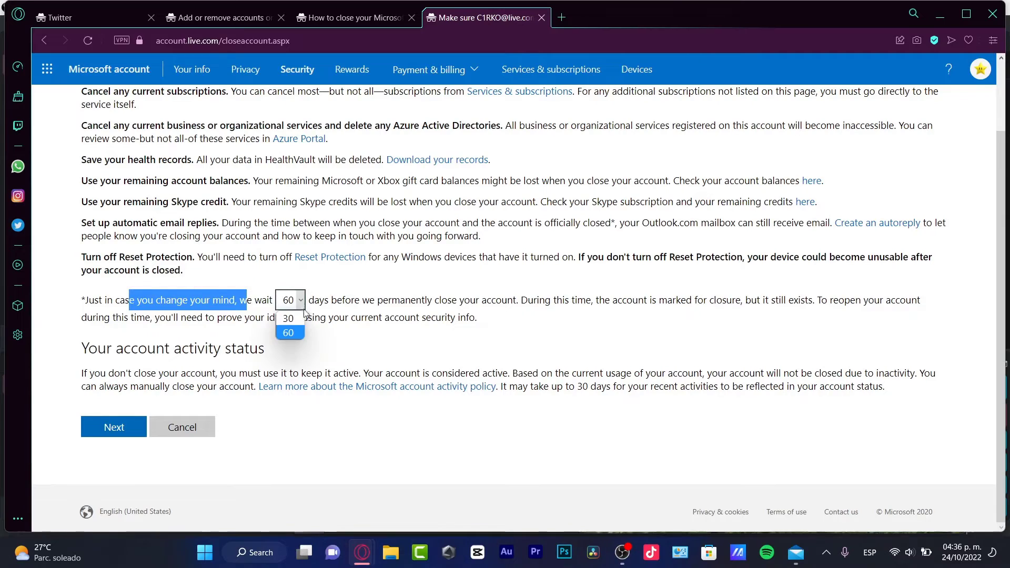
click(302, 316)
click(300, 300)
click(299, 330)
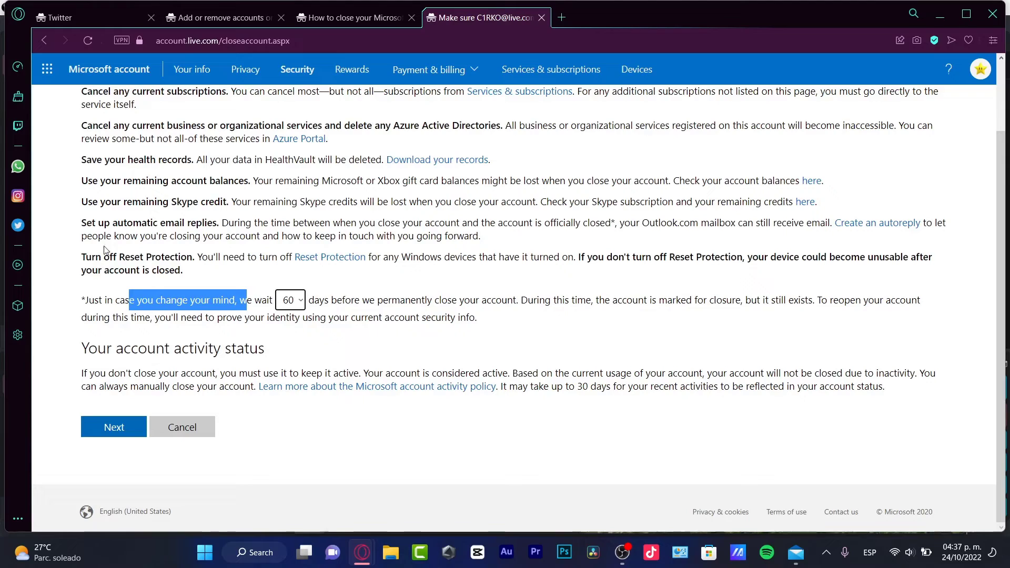
click(298, 300)
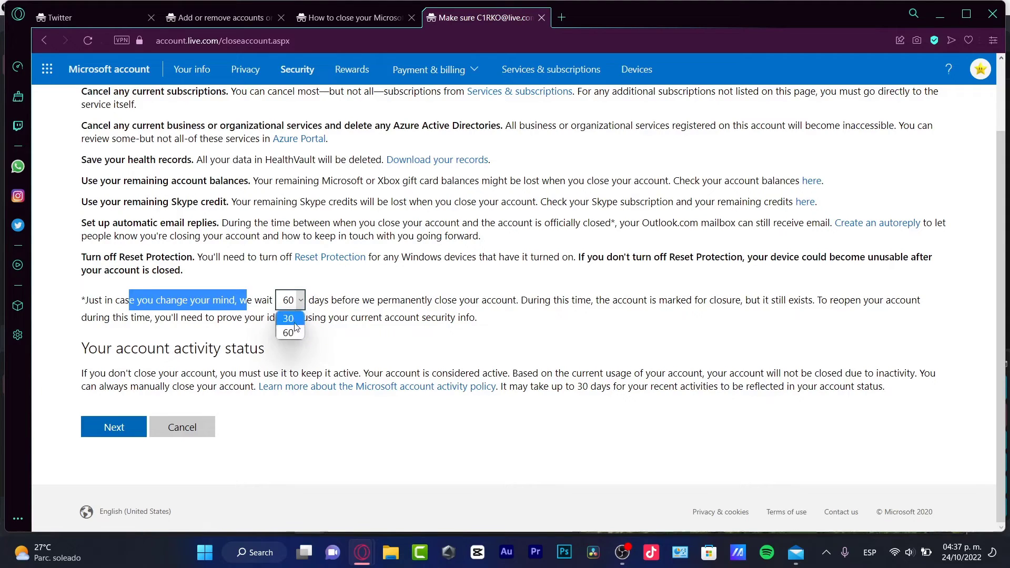
click(290, 332)
click(526, 329)
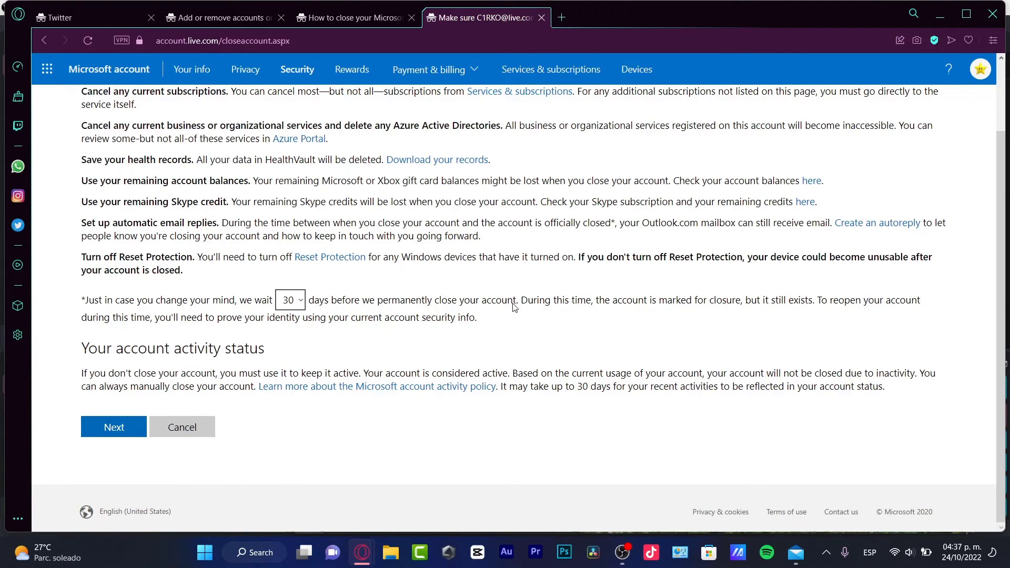
click(380, 21)
scroll(566, 263, up, 10)
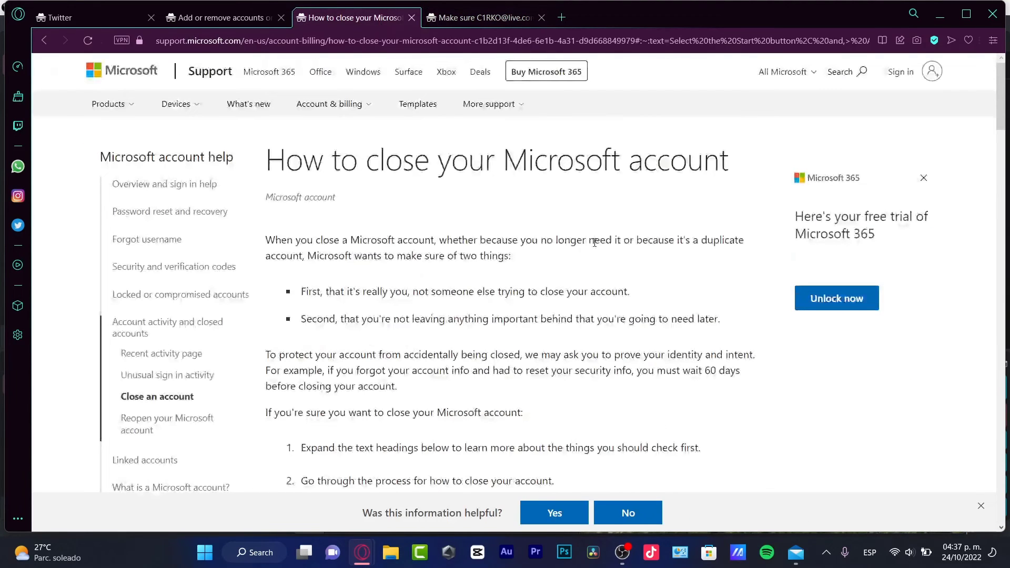
scroll(329, 209, down, 7)
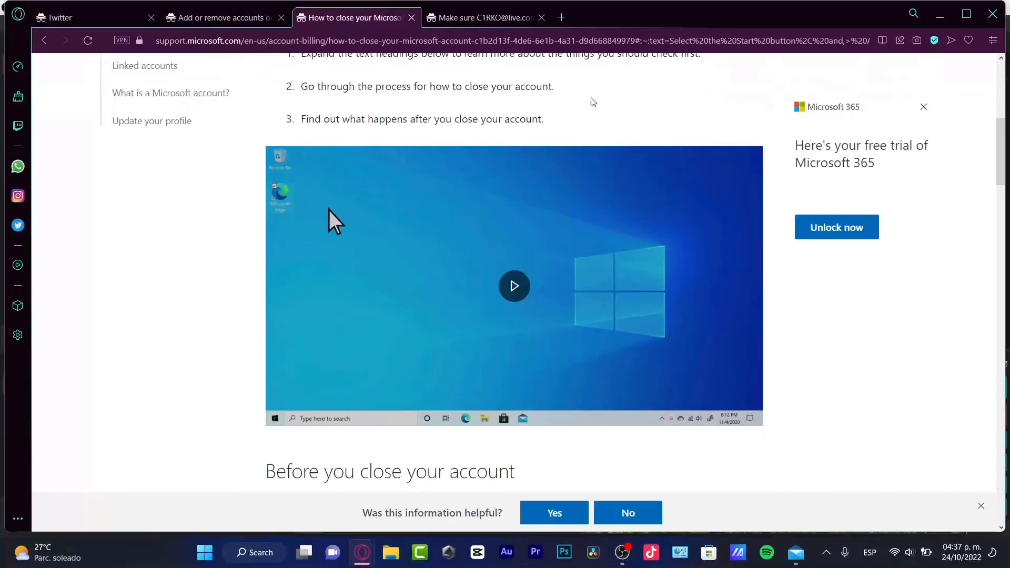
key(ctrl+Tab)
drag(498, 116, 184, 116)
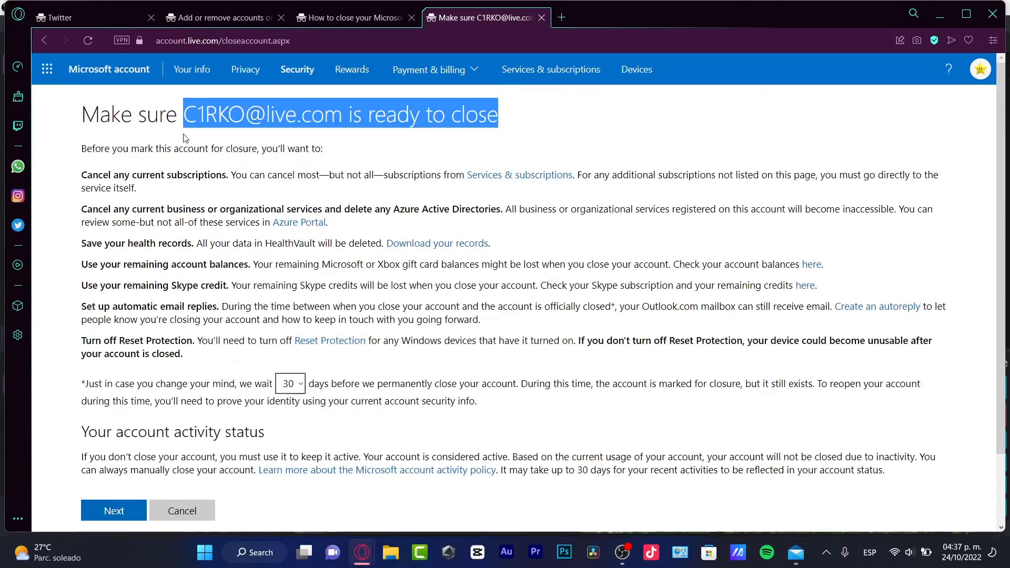
scroll(637, 283, down, 2)
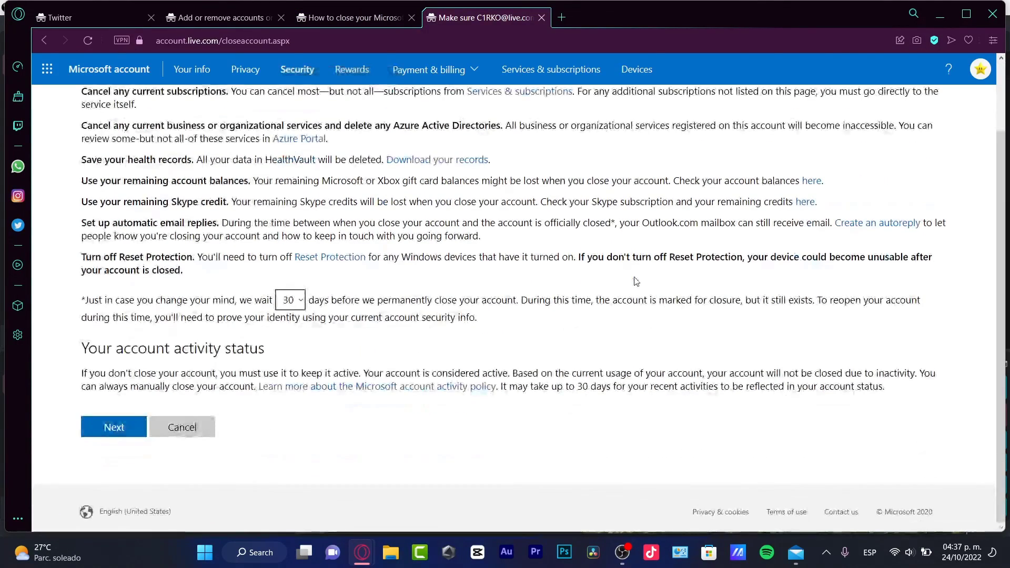